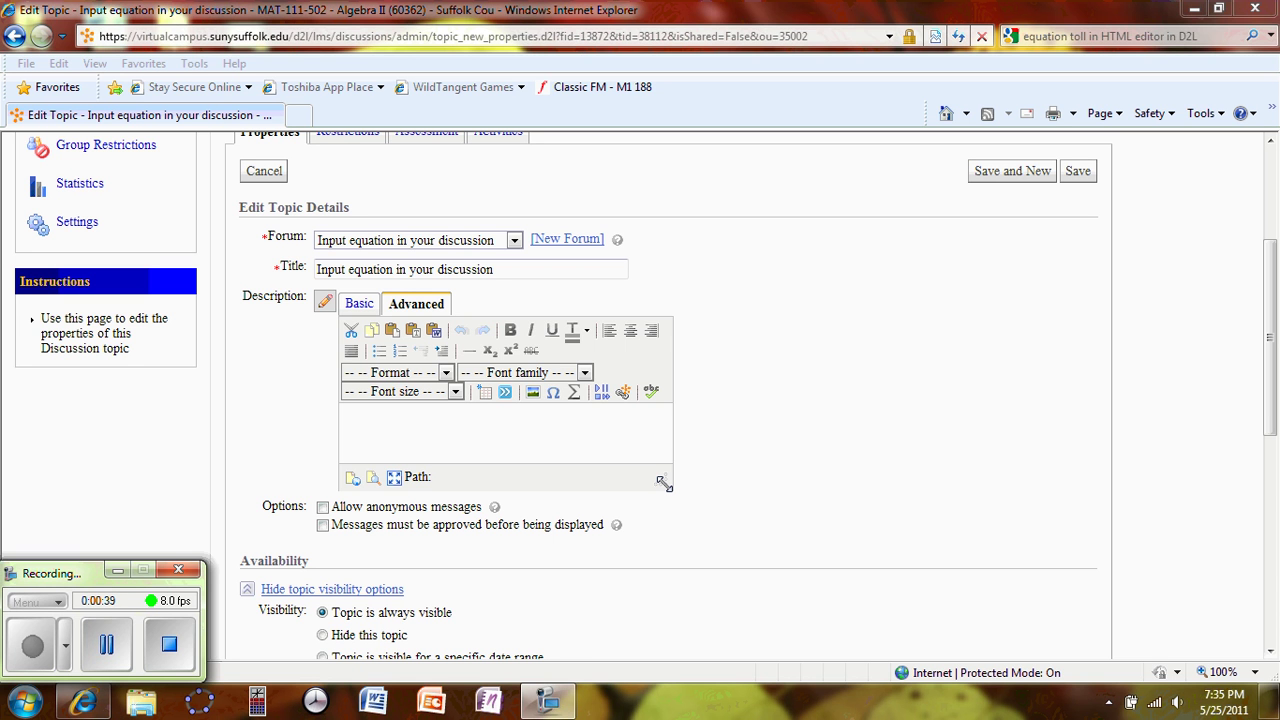
Drag the Description editor's bottom-right corner outward to enlarge the writing area.
{"action": "mouse_move", "coordinate": [663, 482]}
{"action": "left_mouse_down"}
{"action": "mouse_move", "coordinate": [752, 568]}
{"action": "mouse_move", "coordinate": [868, 638]}
{"action": "left_mouse_up"}
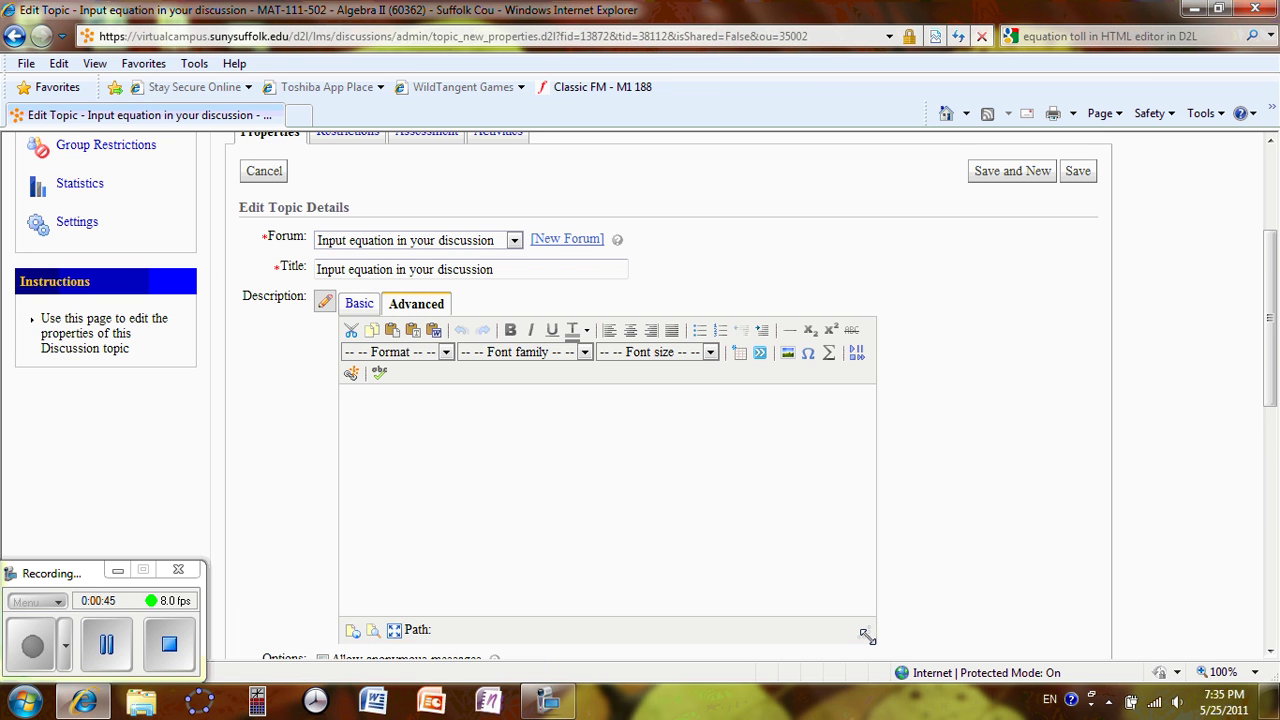
{"action": "scroll", "coordinate": [511, 434], "scroll_direction": "down", "scroll_amount": 2}
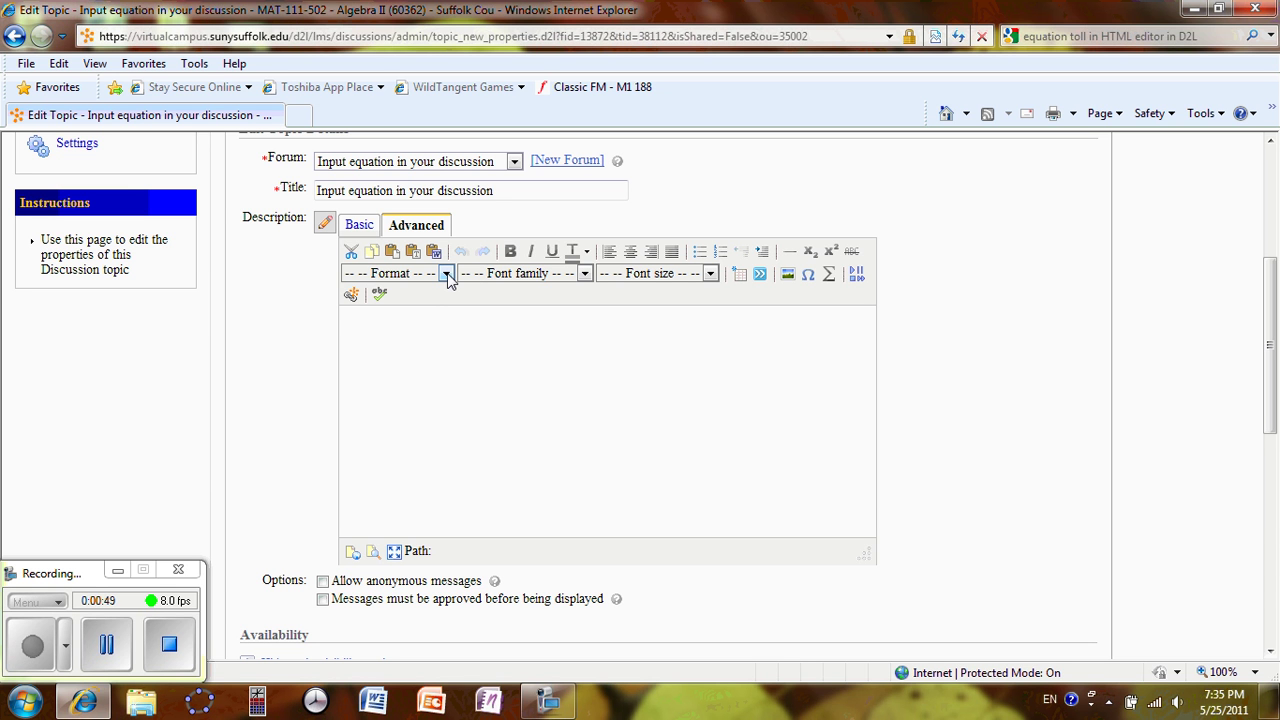
Type 'I am going to insert an equation:' in the description, then start a new line.
{"action": "left_click", "coordinate": [368, 340]}
{"action": "type", "text": "I am go ing"}
{"action": "key", "text": "BackSpace"}
{"action": "key", "text": "BackSpace"}
{"action": "key", "text": "BackSpace"}
{"action": "type", "text": "ing to insert an equation"}
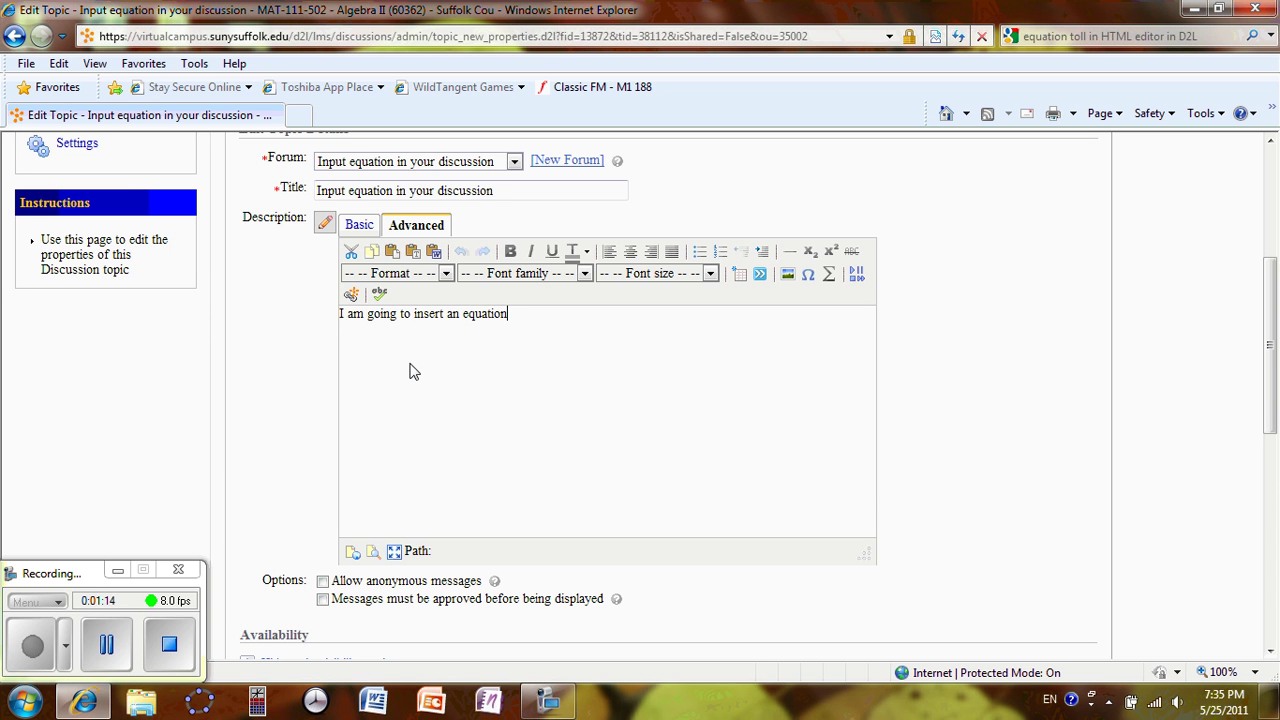
{"action": "type", "text": ":"}
{"action": "key", "text": "Return"}
Open the Insert Equation dialog and enter E1 as the equation title.
{"action": "left_click", "coordinate": [829, 276]}
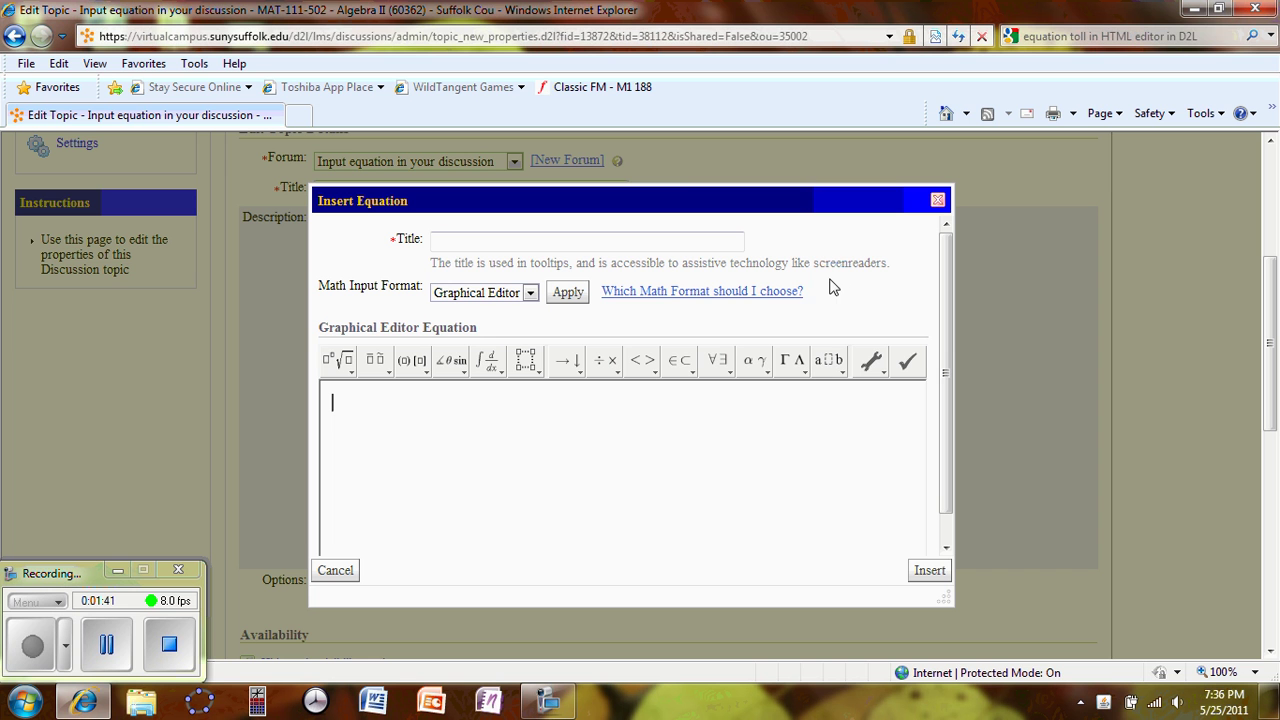
{"action": "left_click", "coordinate": [450, 241]}
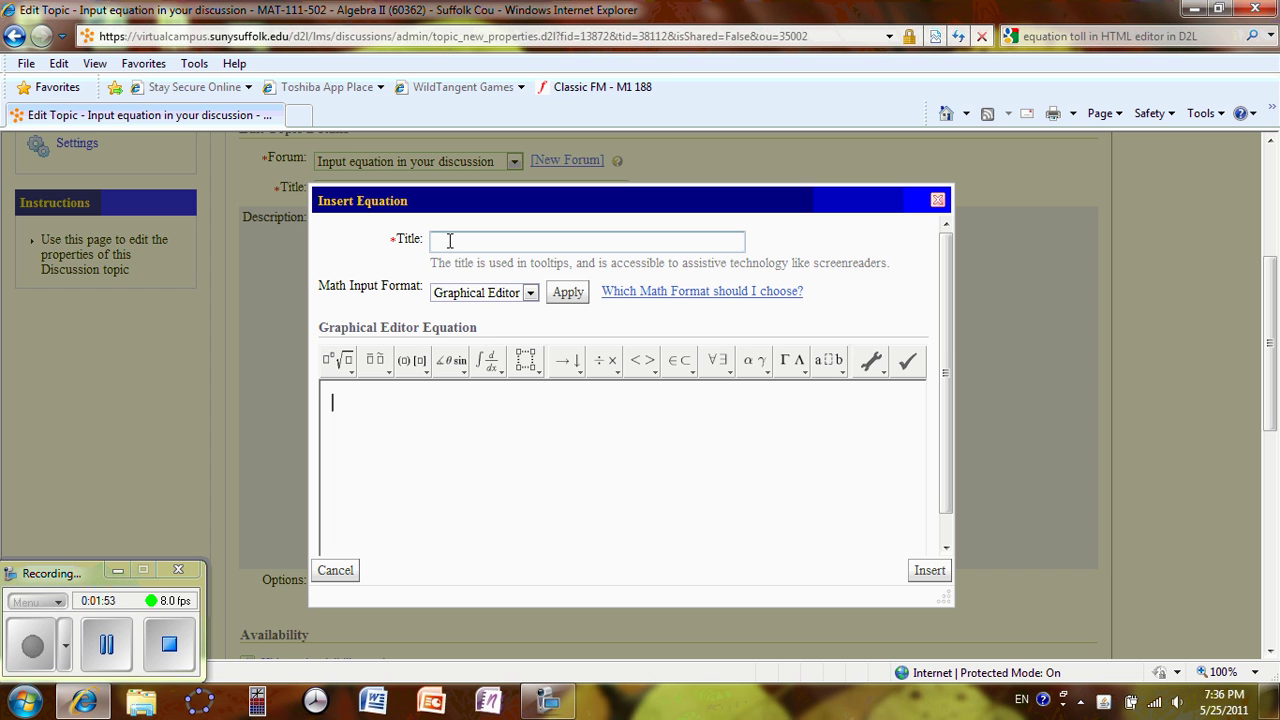
{"action": "type", "text": "E1"}
Enter x² + 2x − 3 = in the Graphical Editor.
{"action": "left_click", "coordinate": [341, 416]}
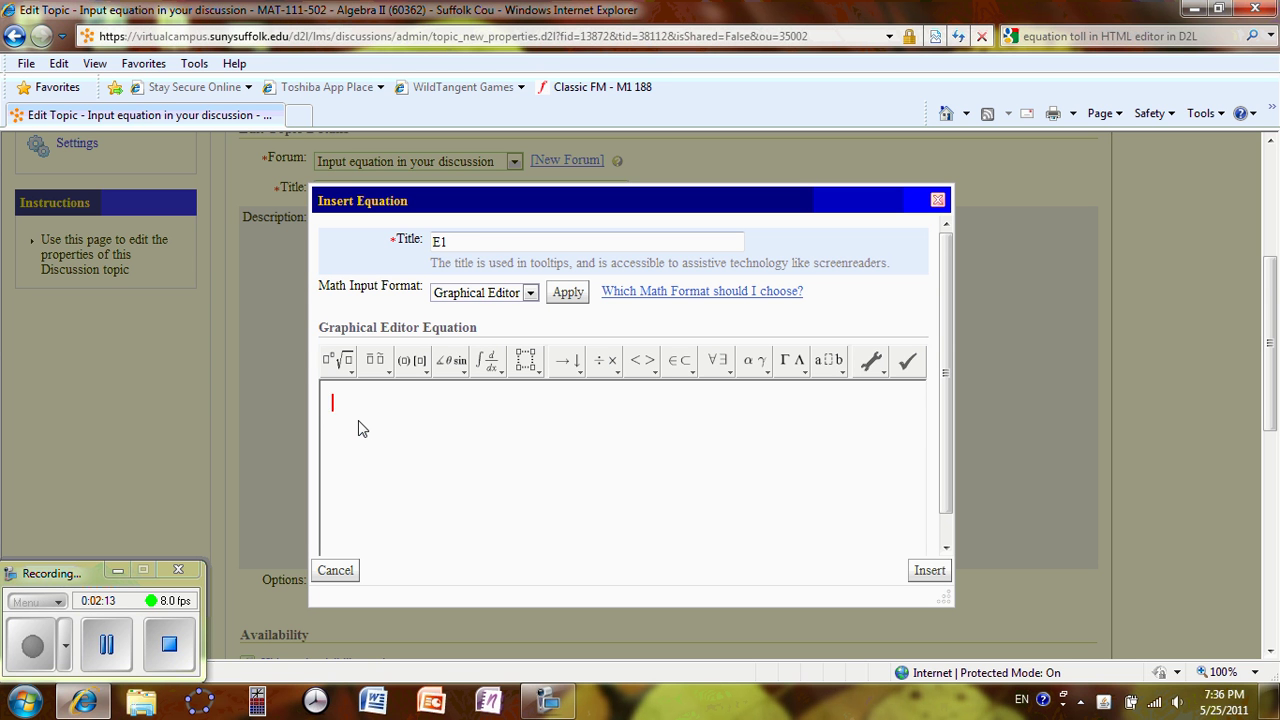
{"action": "type", "text": "x"}
{"action": "key", "text": "shift+6"}
{"action": "type", "text": "2"}
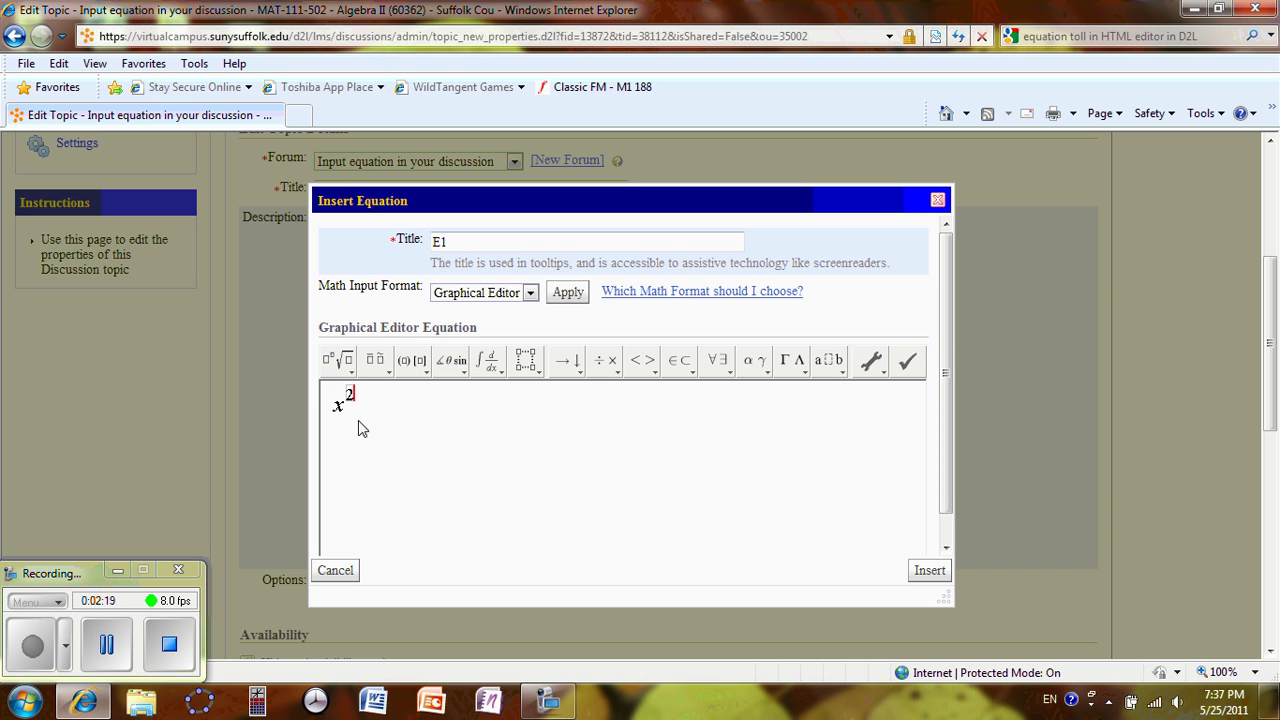
{"action": "key", "text": "Right"}
{"action": "type", "text": "+2x-3="}
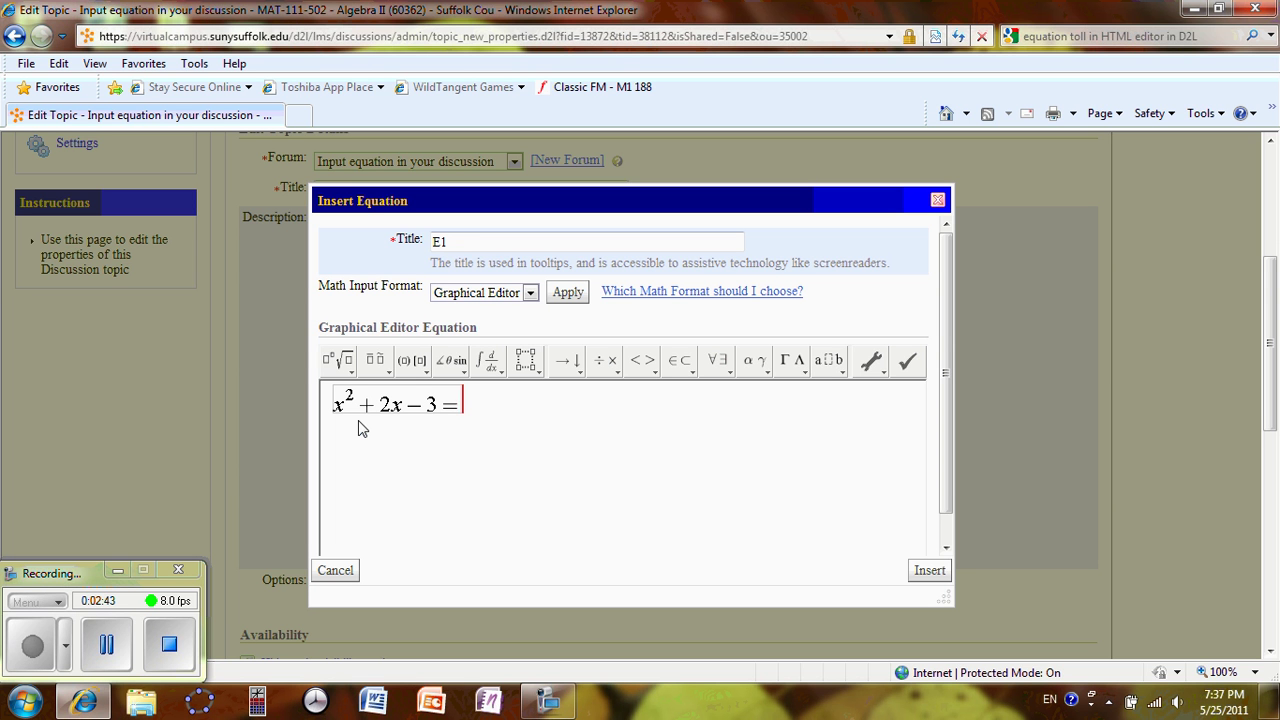
Add two parentheses containing x + 3 and x − 1 after the equals sign.
{"action": "type", "text": "("}
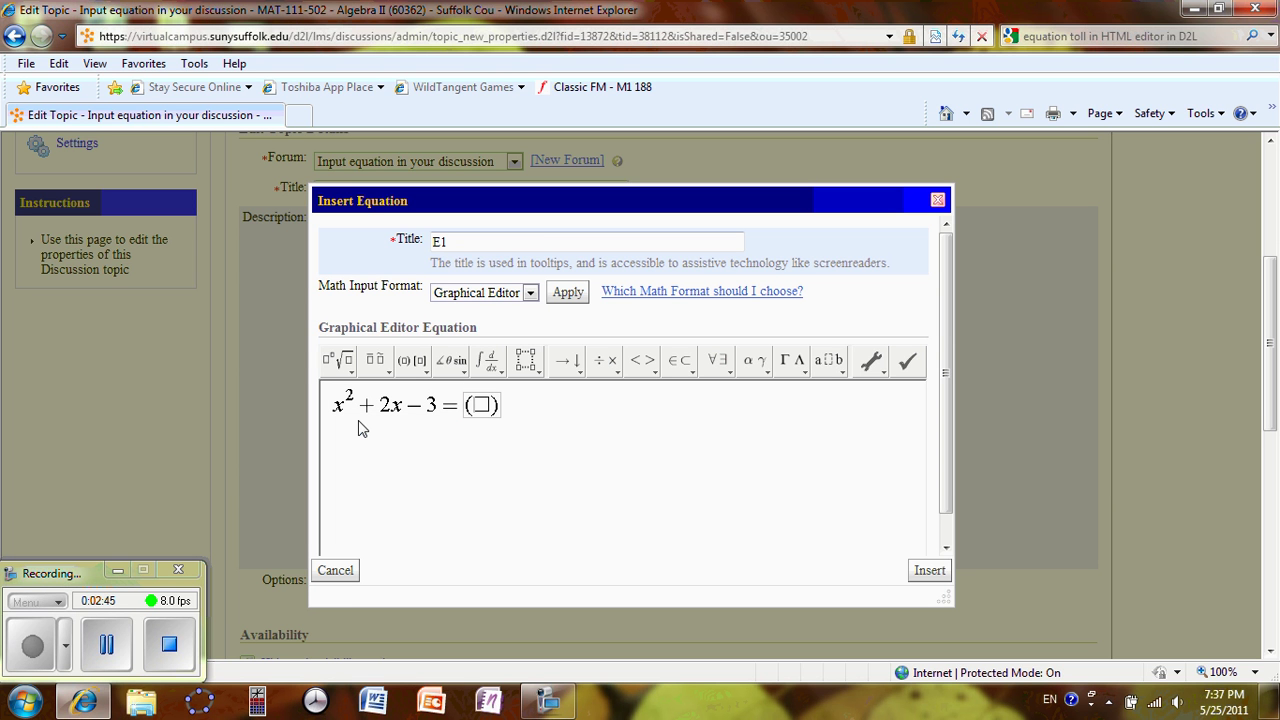
{"action": "left_click", "coordinate": [416, 374]}
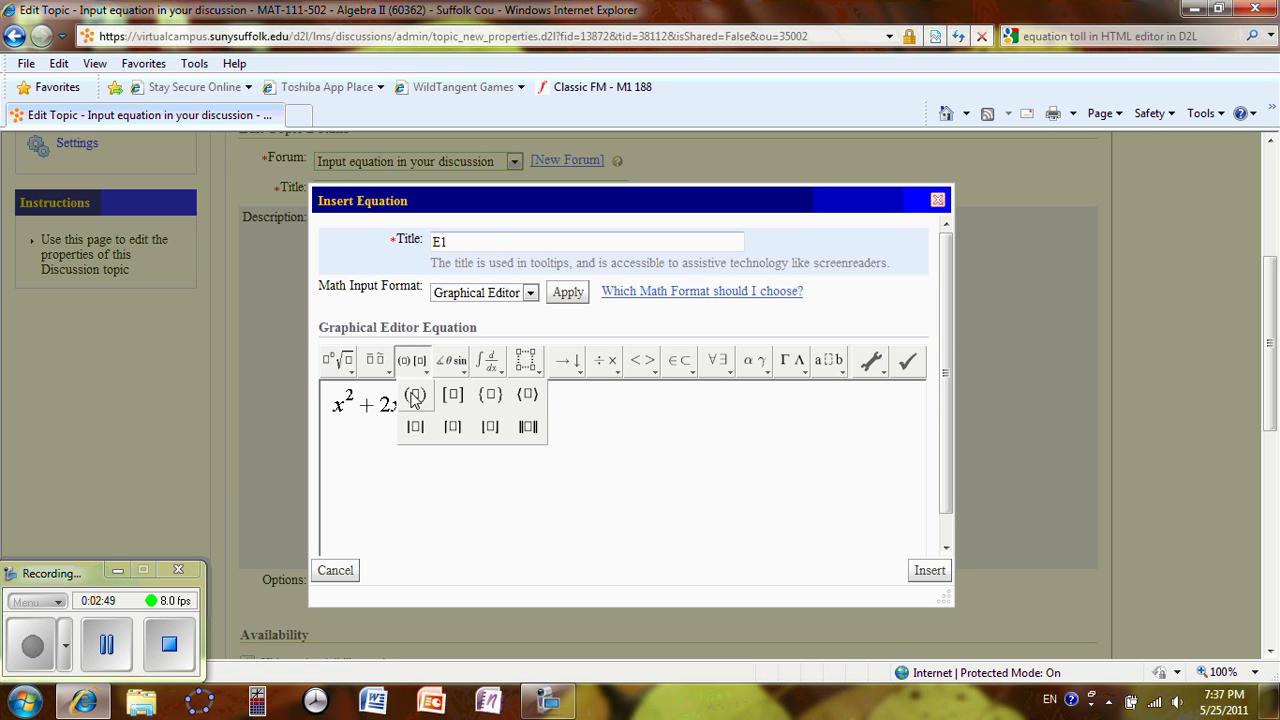
{"action": "left_click", "coordinate": [566, 423]}
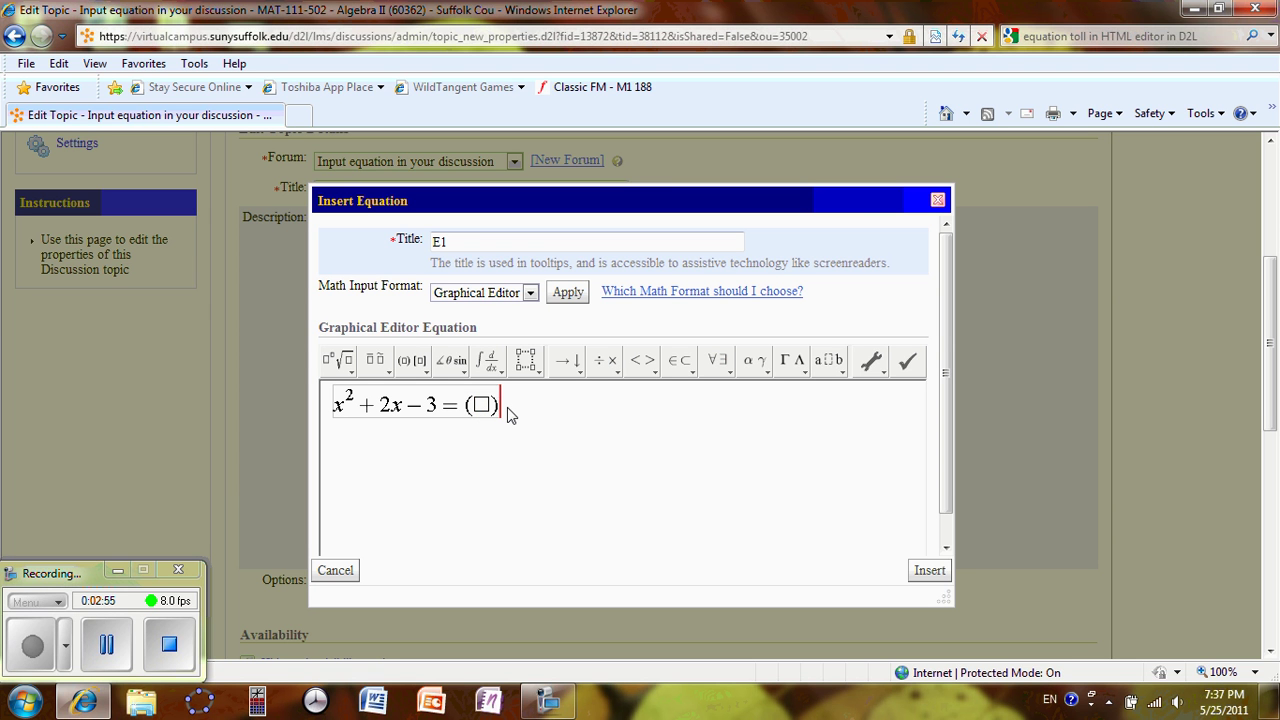
{"action": "type", "text": "(□"}
{"action": "left_click", "coordinate": [479, 406]}
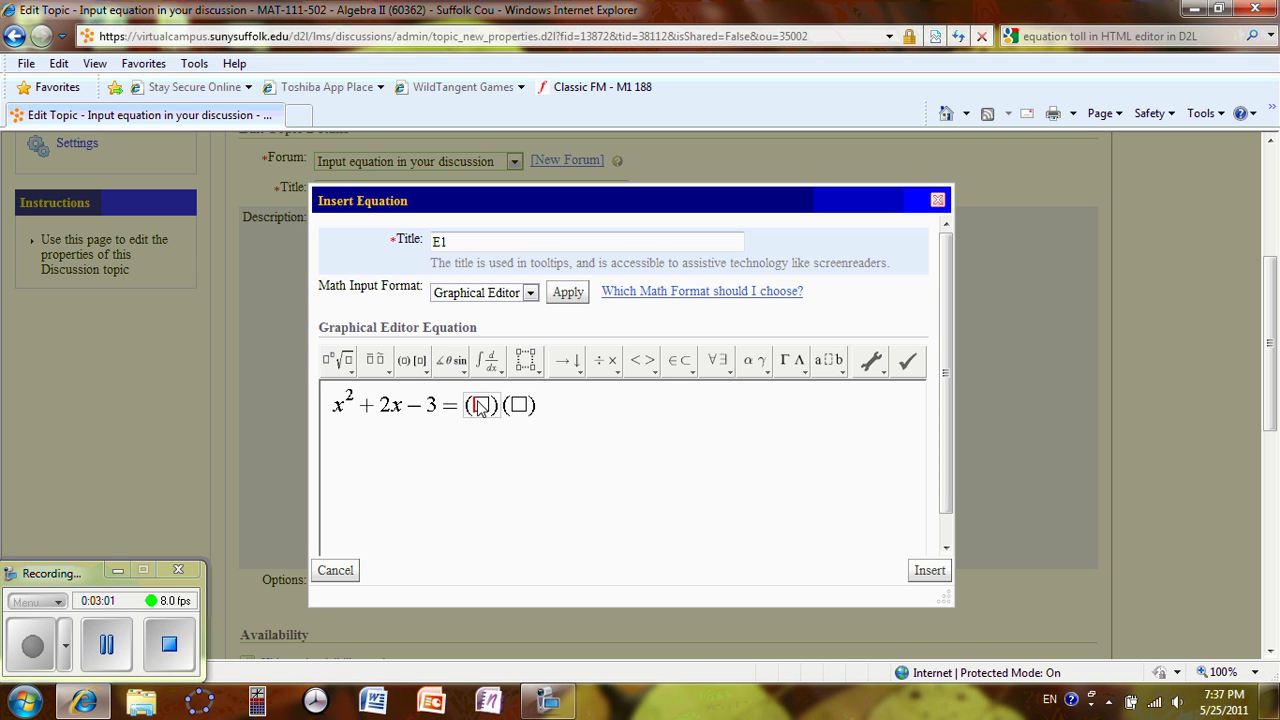
{"action": "type", "text": "x "}
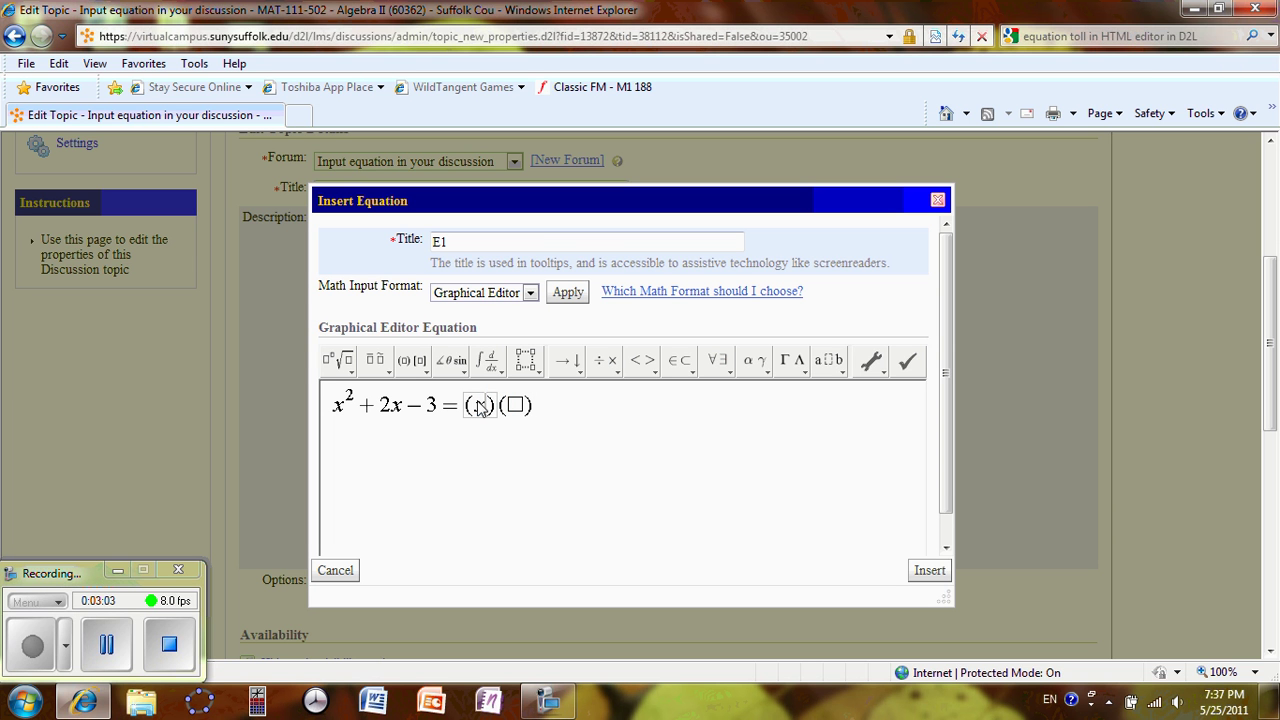
{"action": "type", "text": "+ 3"}
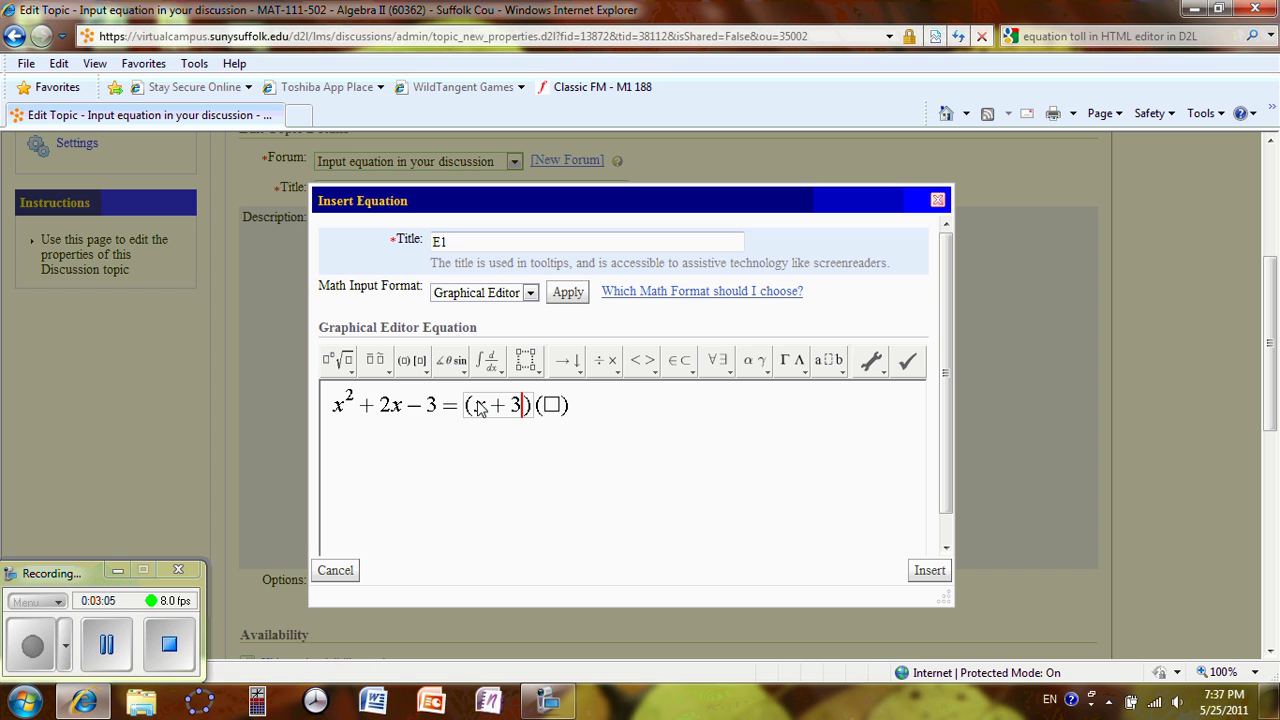
{"action": "key", "text": "Right"}
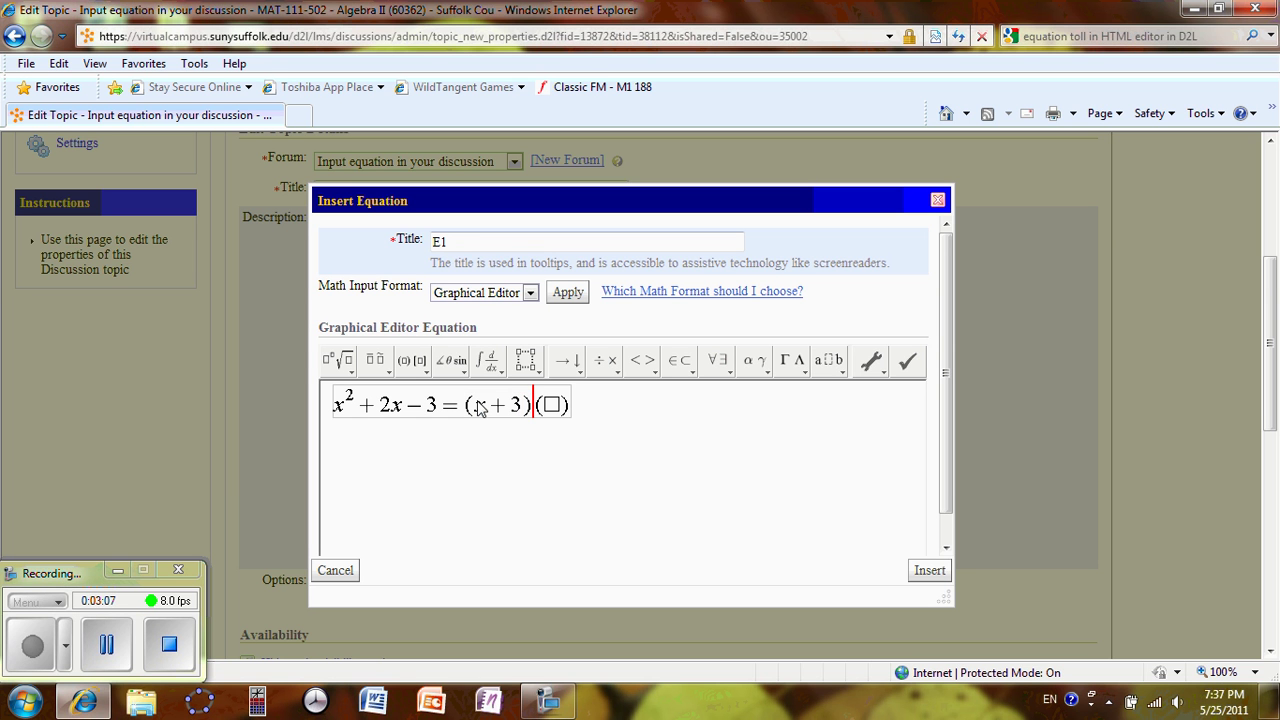
{"action": "key", "text": "Right"}
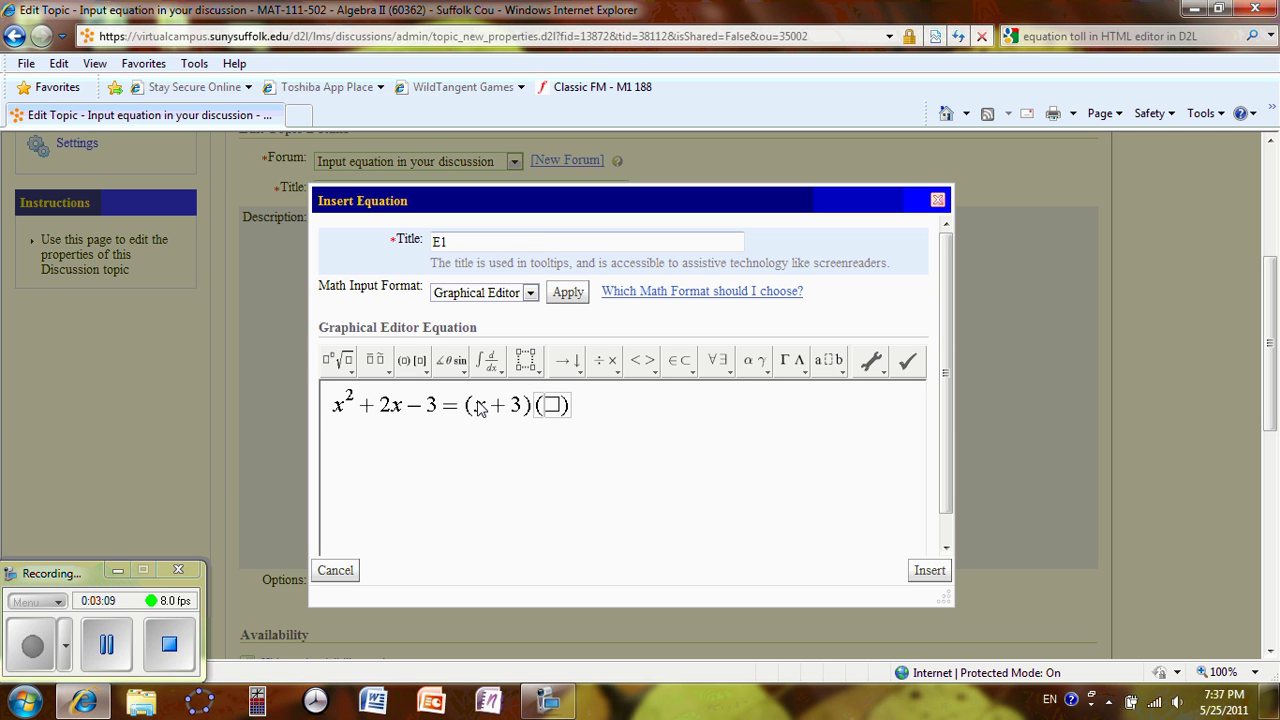
{"action": "type", "text": "x-"}
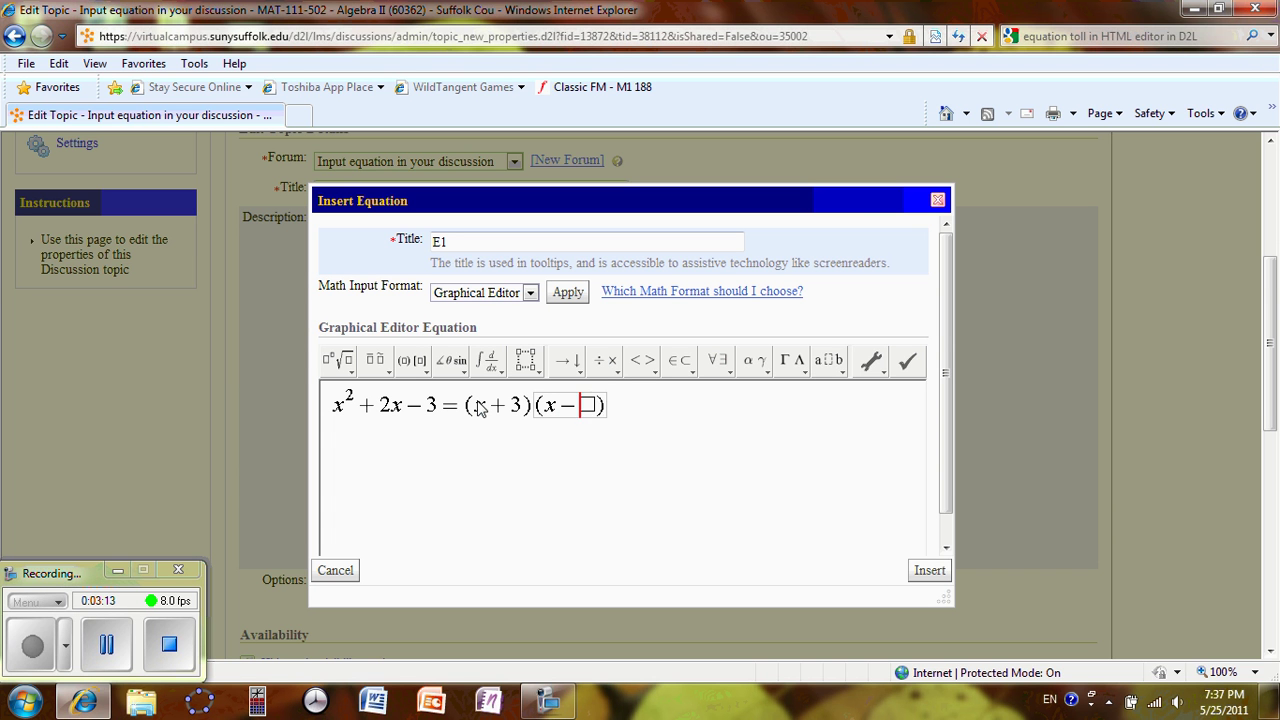
{"action": "type", "text": "1"}
Restore the accidentally cleared equation and retype x − 1 in the second parentheses.
{"action": "key", "text": "ctrl+a"}
{"action": "key", "text": "Delete"}
{"action": "key", "text": "ctrl+z"}
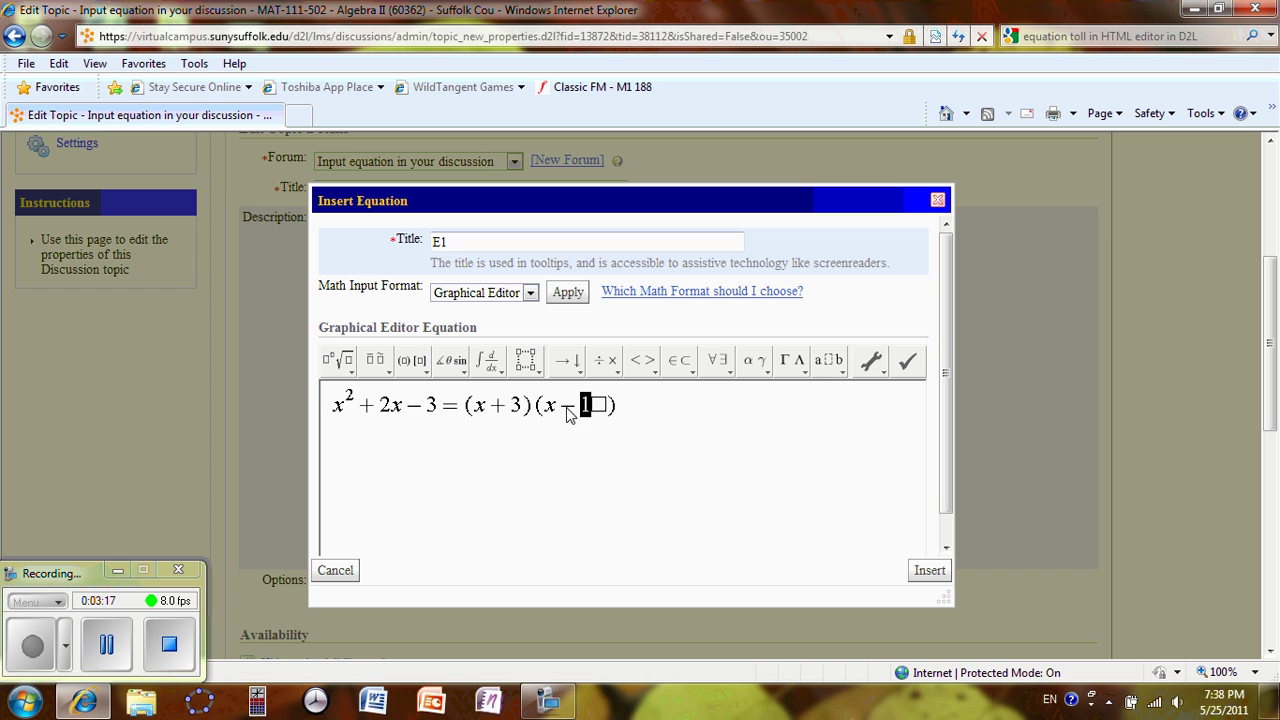
{"action": "left_click_drag", "start_coordinate": [592, 406], "coordinate": [548, 408]}
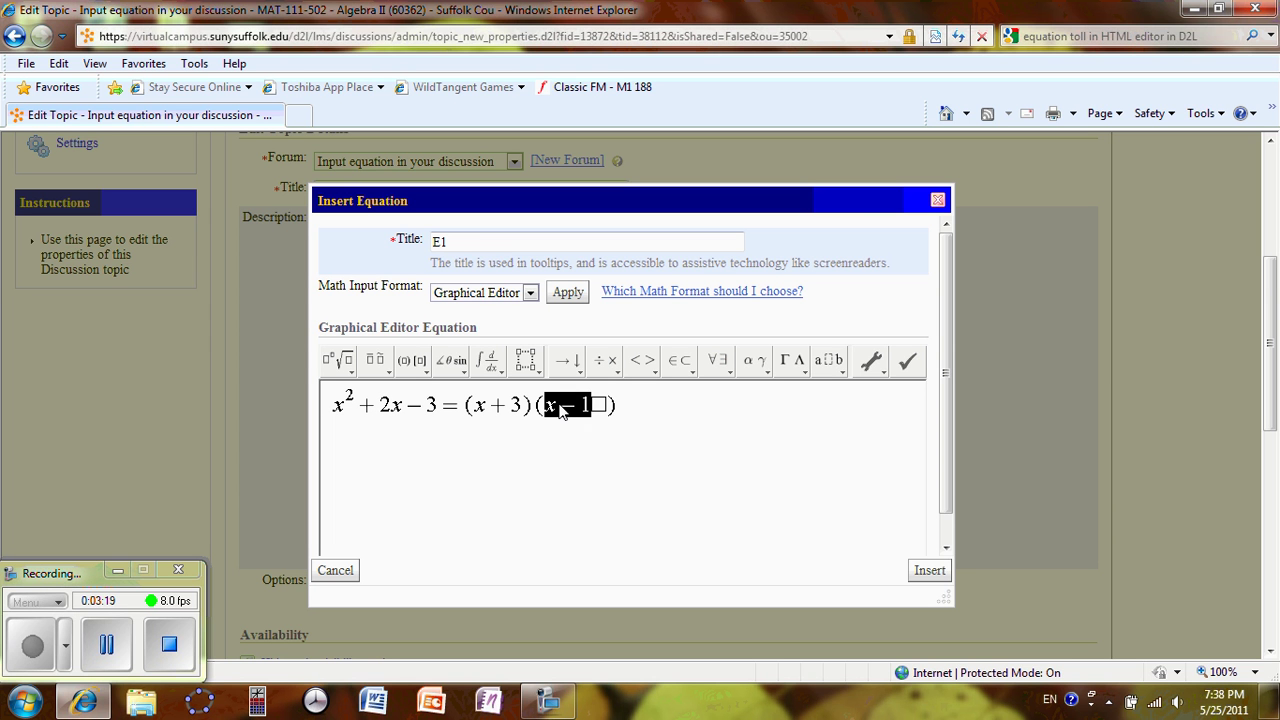
{"action": "key", "text": "BackSpace"}
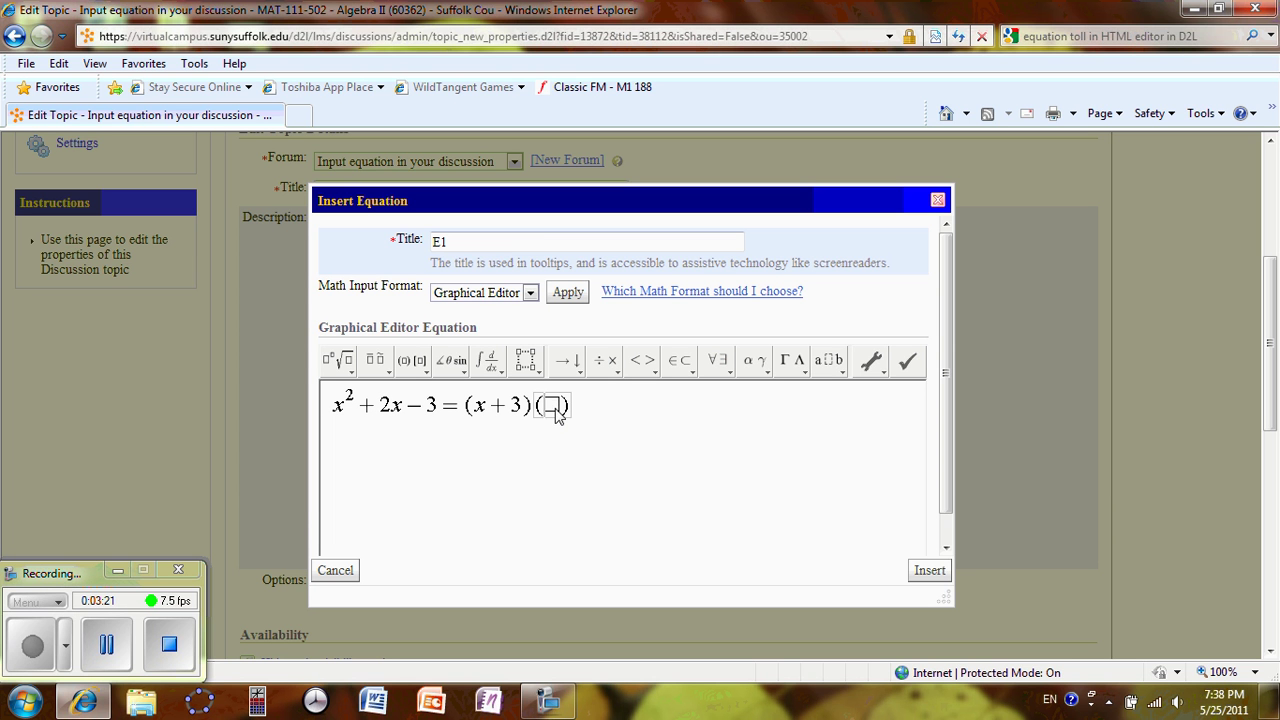
{"action": "type", "text": "x-1"}
{"action": "left_click", "coordinate": [632, 424]}
On a new line, insert a square-root template containing xy²z³.
{"action": "key", "text": "Return"}
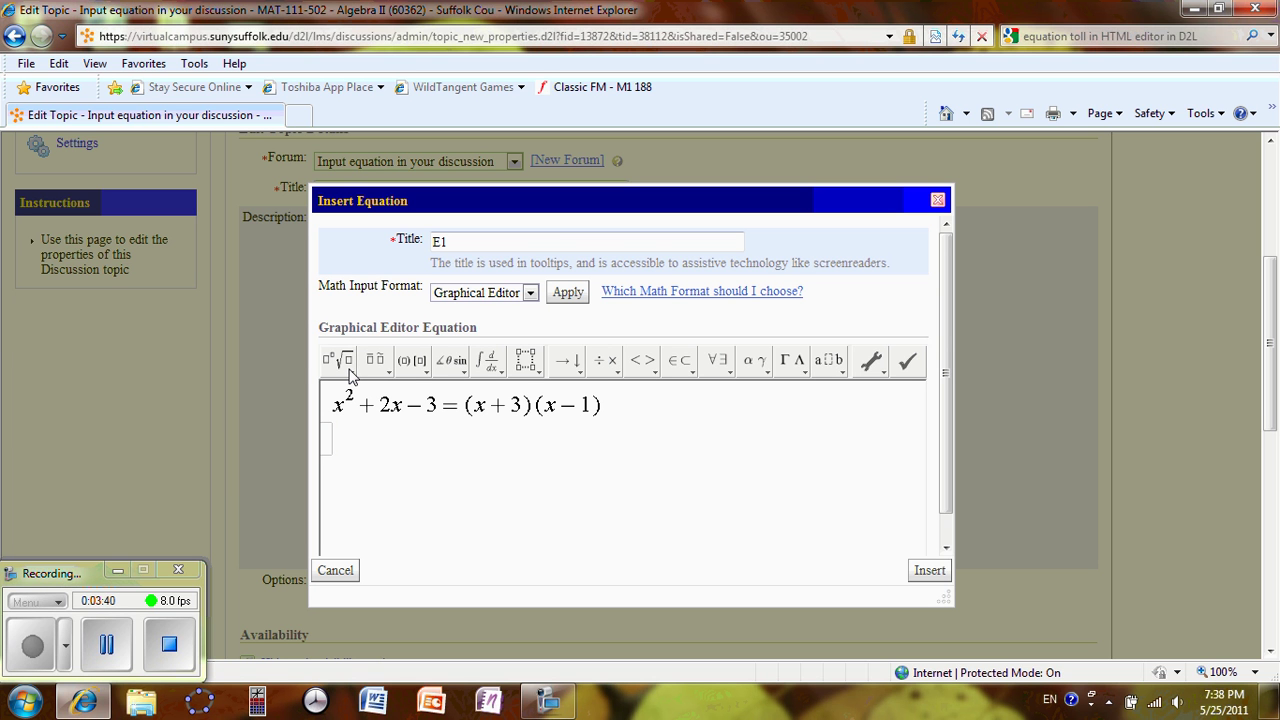
{"action": "left_click", "coordinate": [350, 375]}
{"action": "left_click", "coordinate": [350, 375]}
{"action": "left_click", "coordinate": [352, 377]}
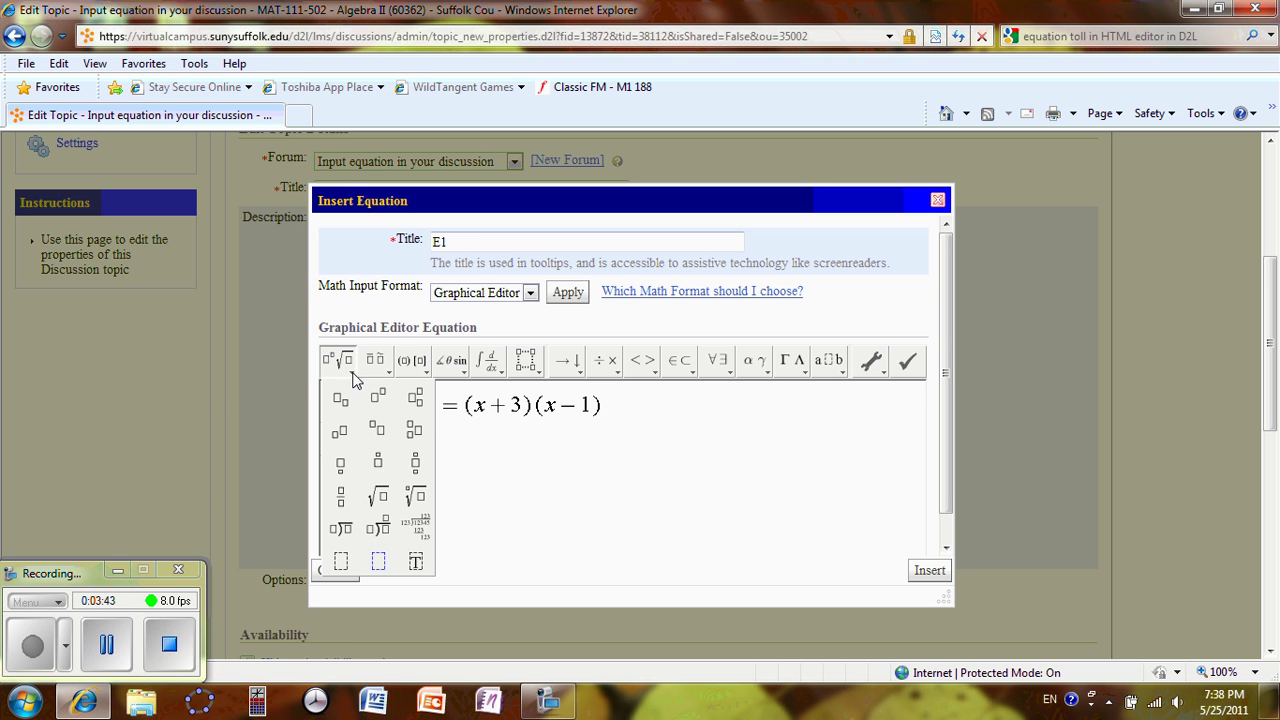
{"action": "left_click", "coordinate": [378, 496]}
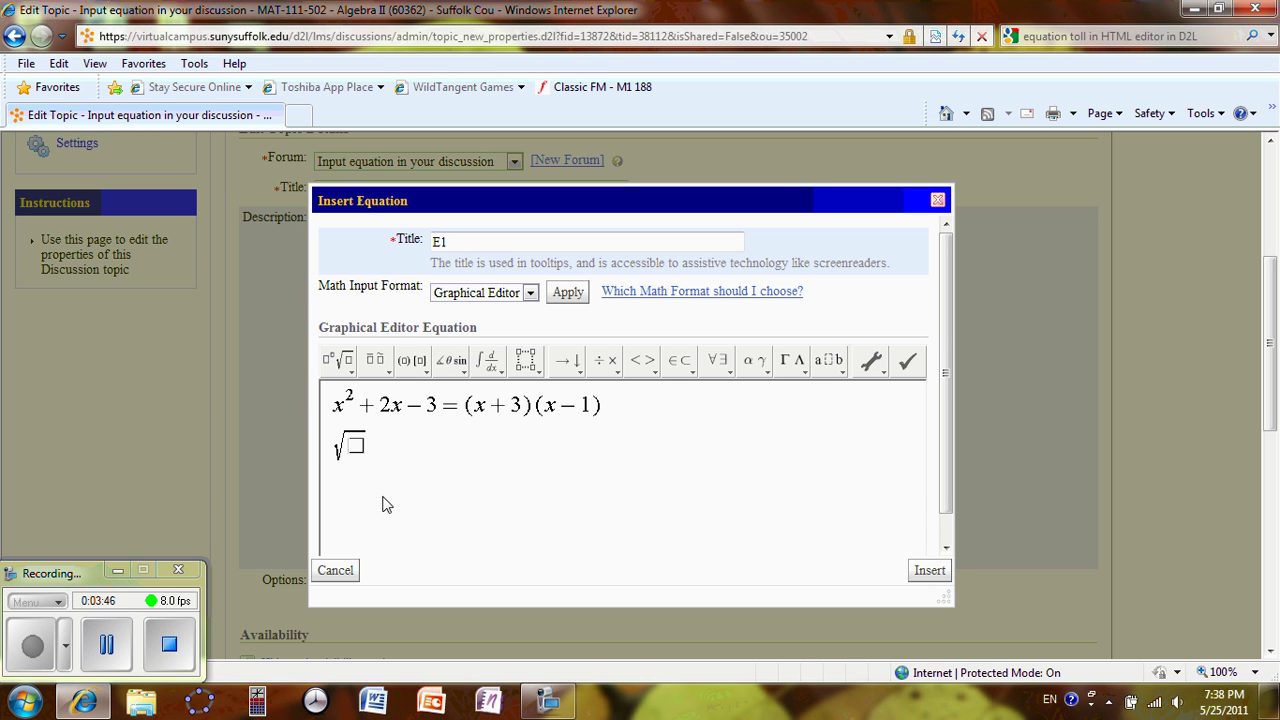
{"action": "type", "text": "xy^2"}
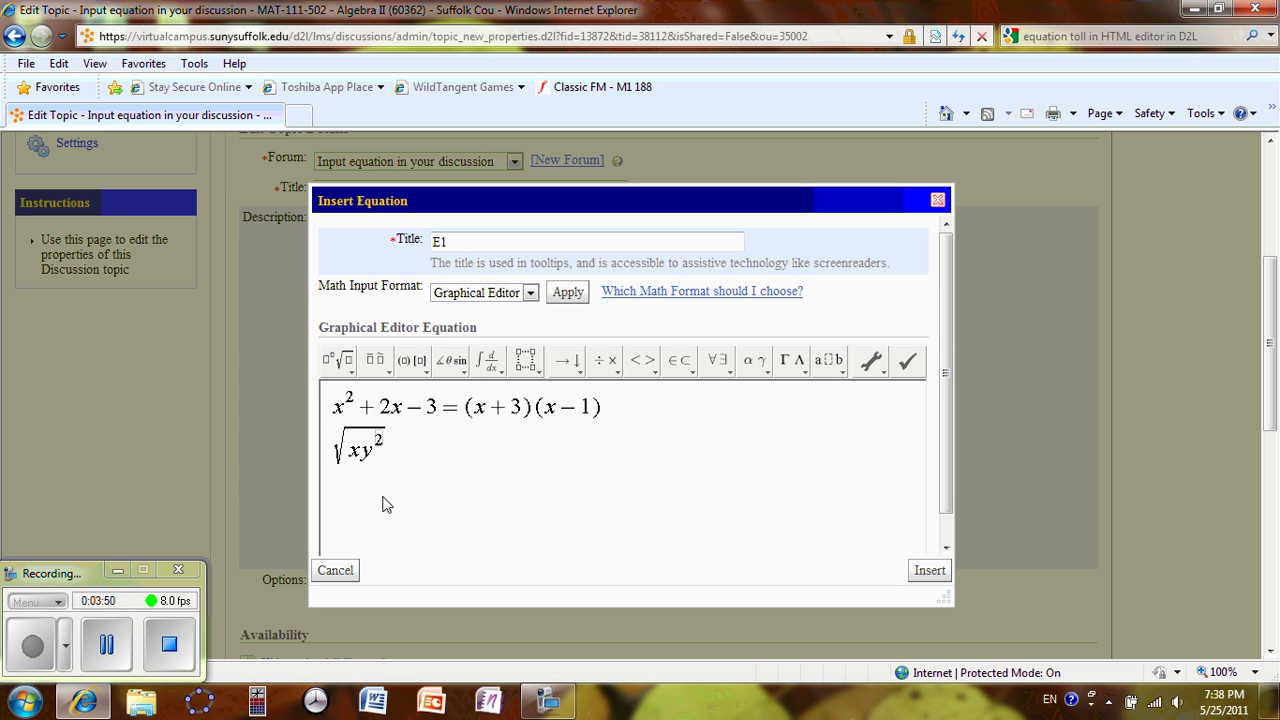
{"action": "key", "text": "Right"}
{"action": "type", "text": "z^3"}
{"action": "key", "text": "Right"}
Add the fraction (x−2)/(x+2) on a third equation line.
{"action": "key", "text": "Return"}
{"action": "type", "text": "/"}
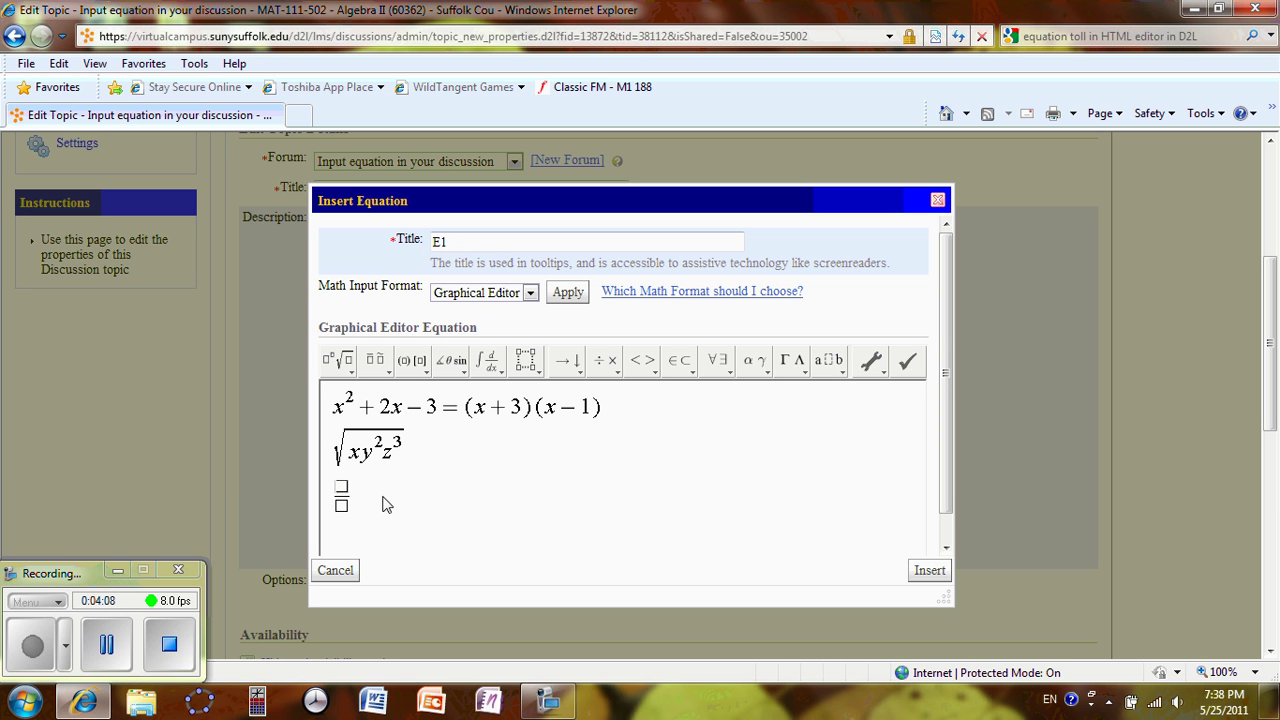
{"action": "type", "text": "x-2"}
{"action": "key", "text": "Down"}
{"action": "type", "text": "x+2"}
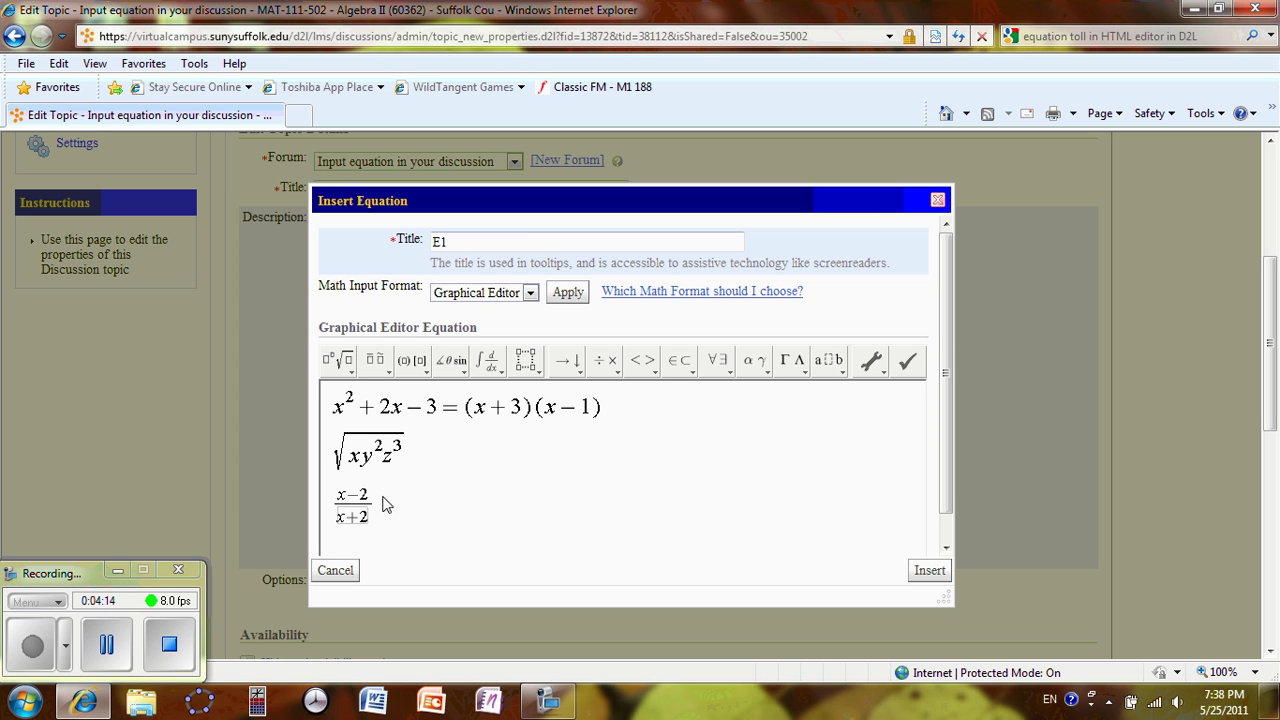
{"action": "left_click", "coordinate": [386, 512]}
Insert the completed three-line equation into the topic description.
{"action": "left_click", "coordinate": [882, 370]}
{"action": "left_click", "coordinate": [928, 571]}
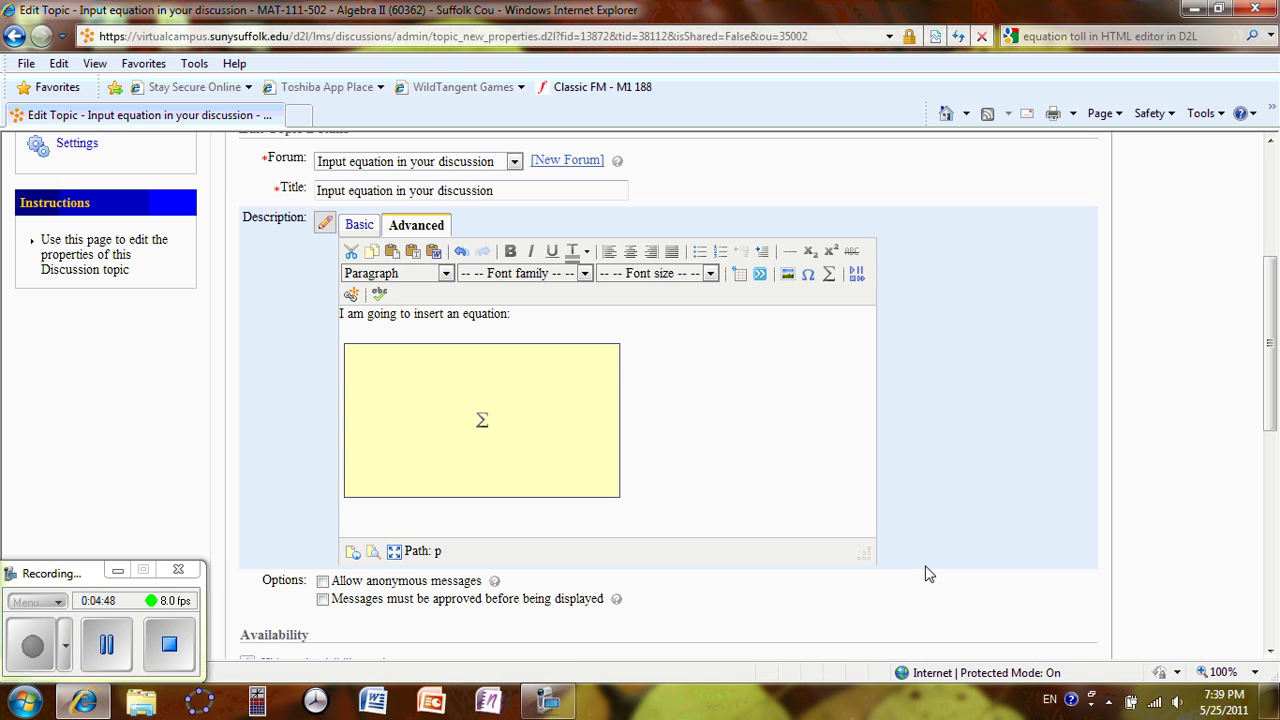